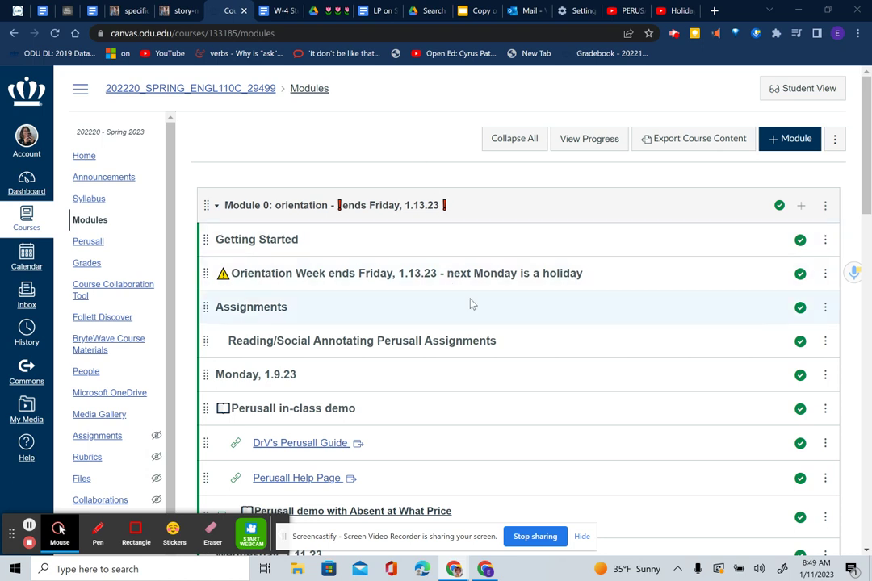
# Open the "Perusall demo with Absent at What Price" assignment from Module 0 and hide the course navigation beside the reading.
pyautogui.scroll(-1, 471, 305)
pyautogui.scroll(-1, 474, 306)
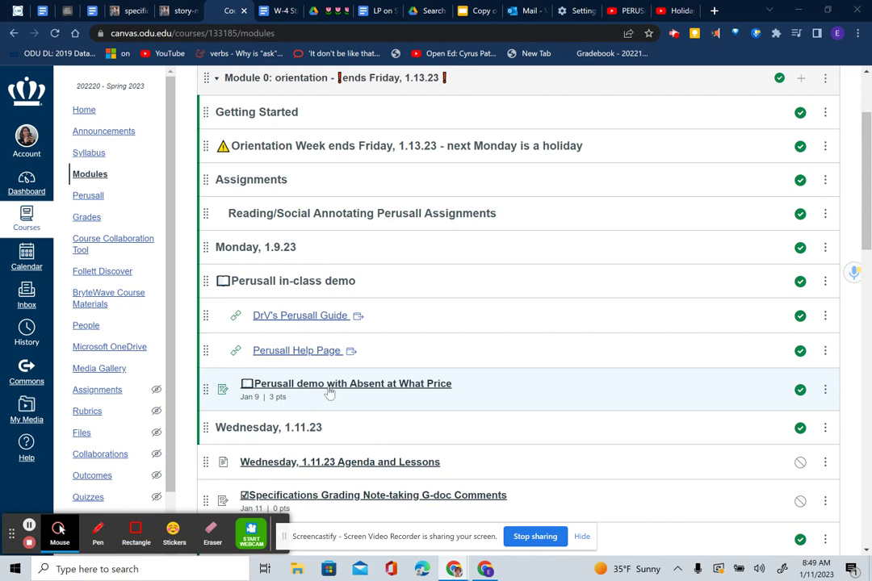
pyautogui.click(328, 388)
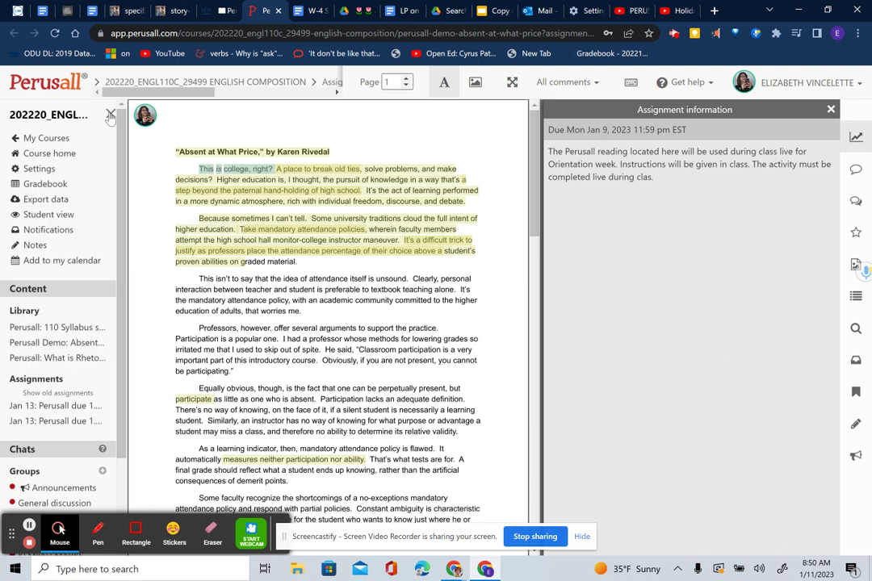
pyautogui.click(111, 116)
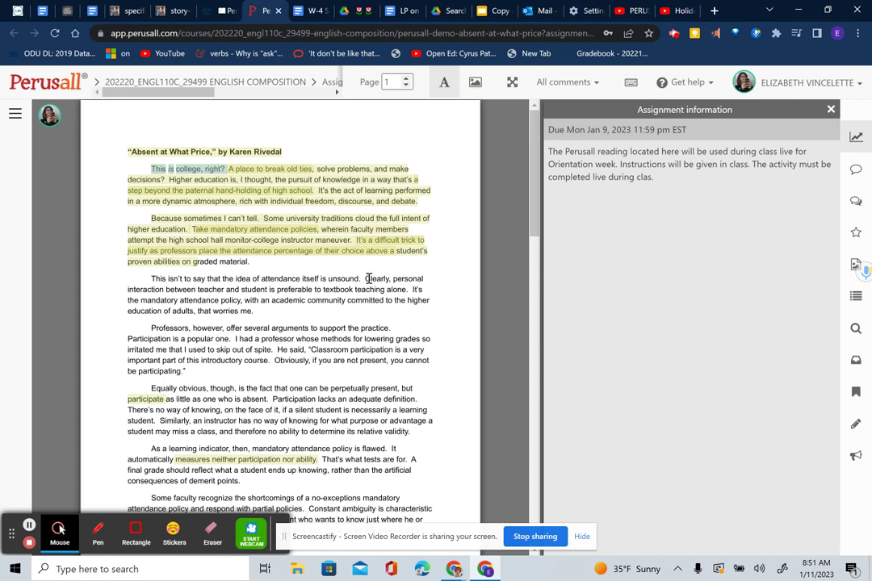
# Comment on "Clearly, personal interaction…" with "Hello, this is a demonstration of how to type a comment in this Perusall app." and mark it as a question.
pyautogui.moveTo(365, 277); pyautogui.dragTo(410, 290)
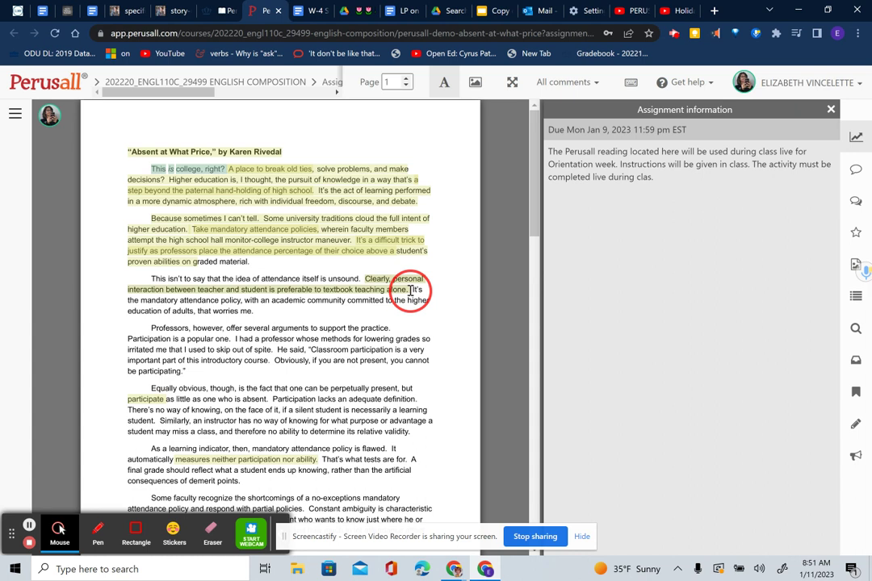
pyautogui.click(411, 291)
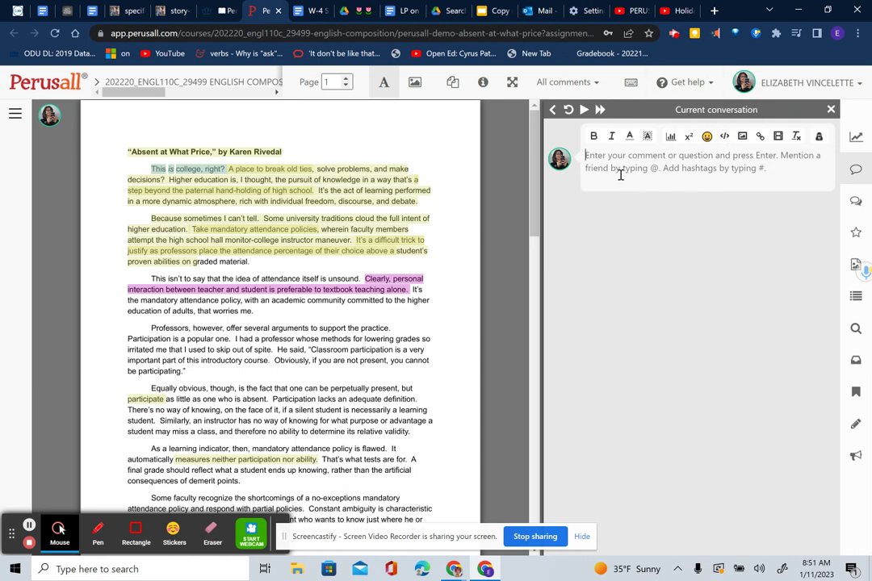
pyautogui.write('Hello, th')
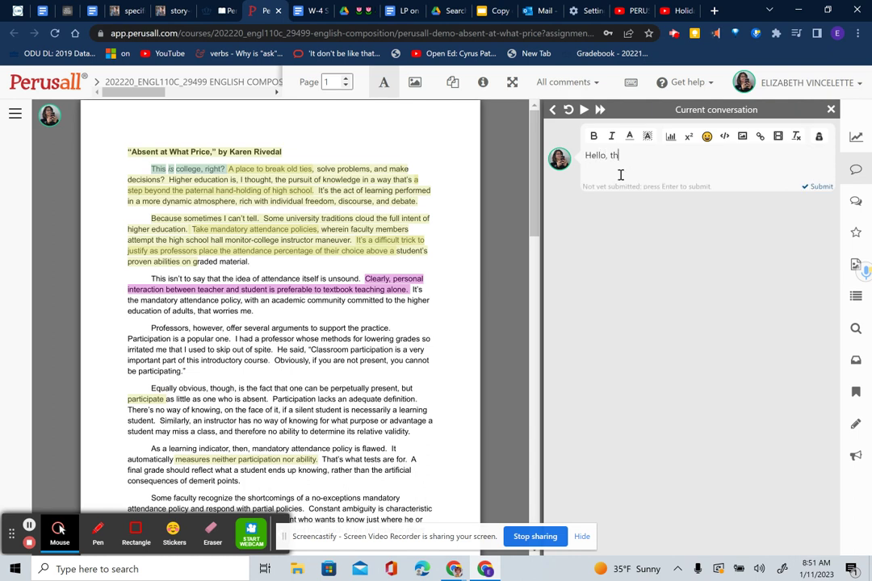
pyautogui.write('is is a demonstration of how to type a com')
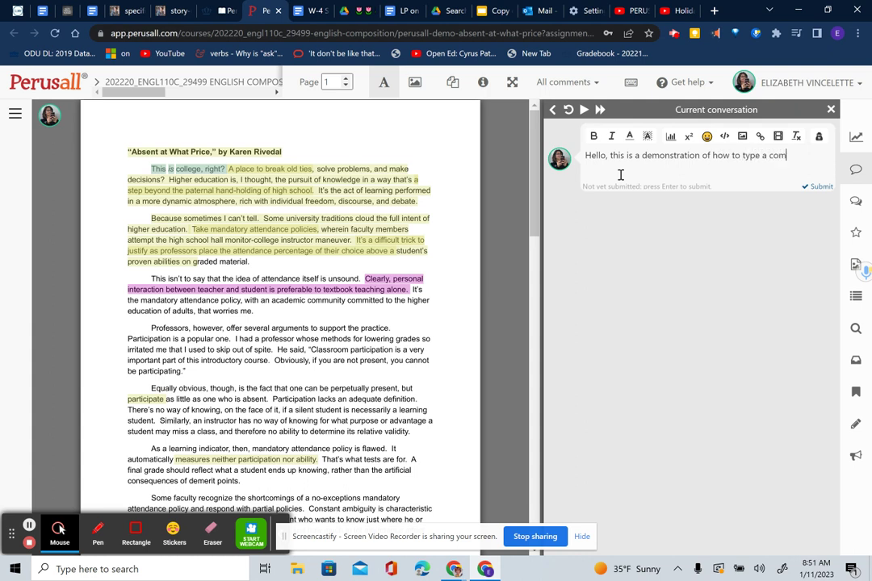
pyautogui.write('ment in this Perusall app.')
pyautogui.press('Return')
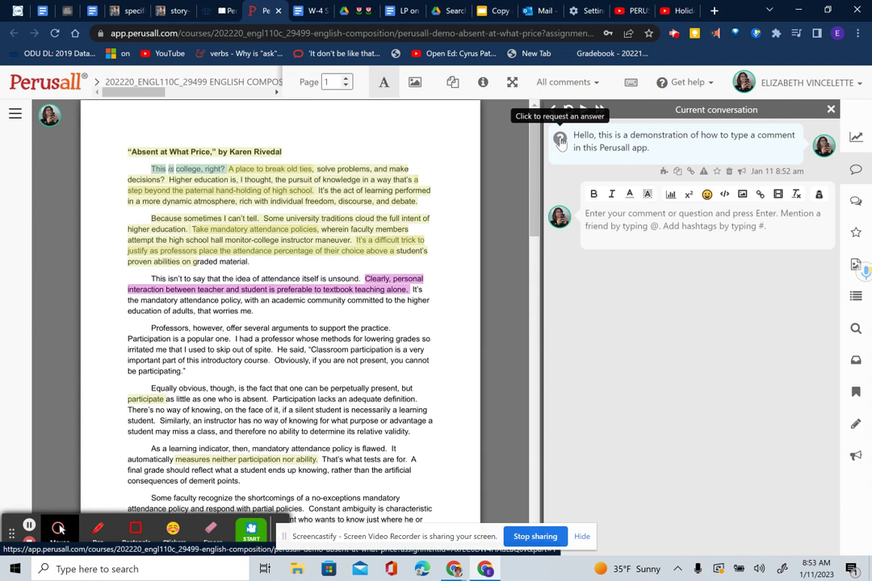
pyautogui.click(561, 141)
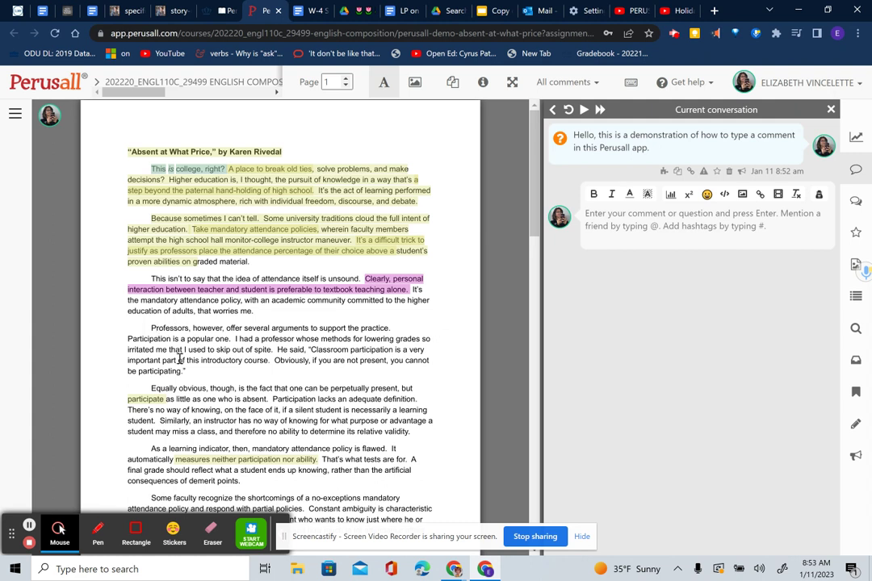
# Highlight the word "Professors" at the start of the fourth paragraph to start a new conversation.
pyautogui.click(149, 331)
pyautogui.click(177, 328)
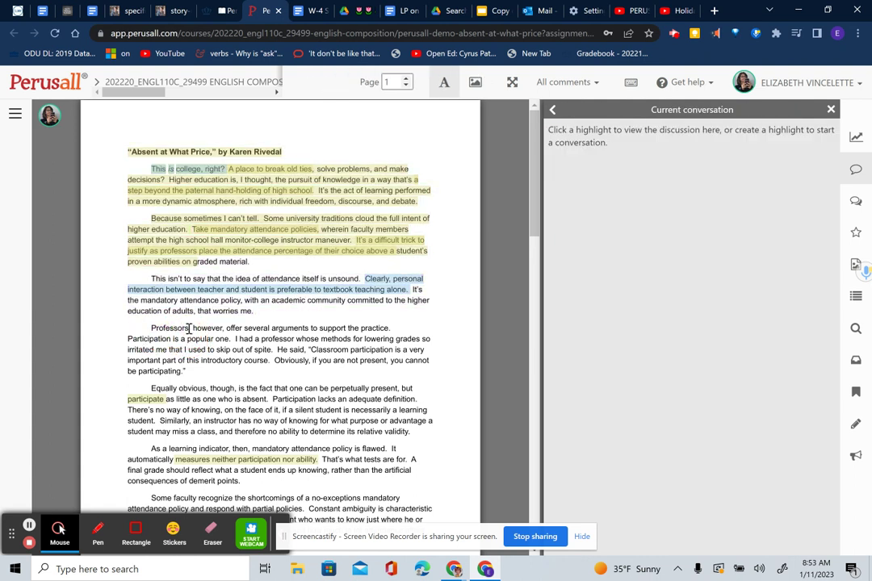
pyautogui.click(178, 329)
pyautogui.click(152, 328)
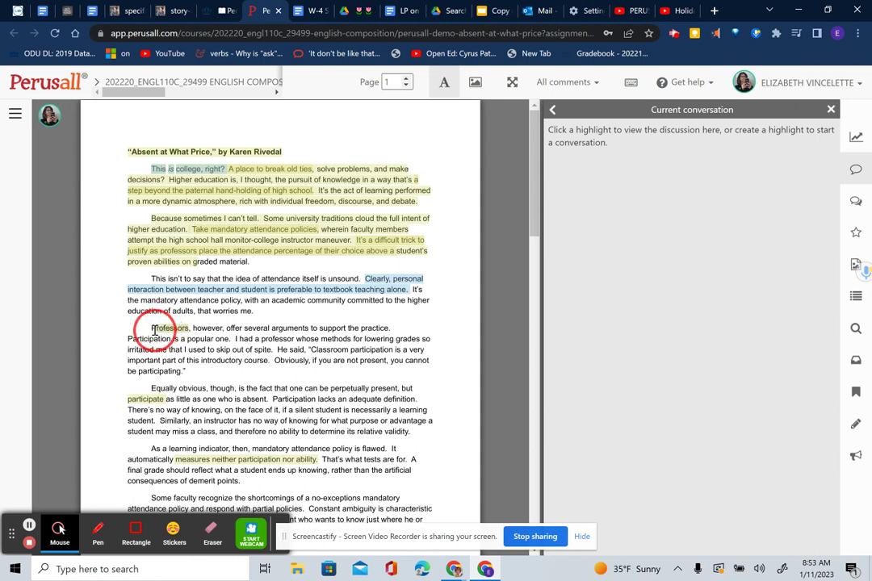
pyautogui.click(152, 329)
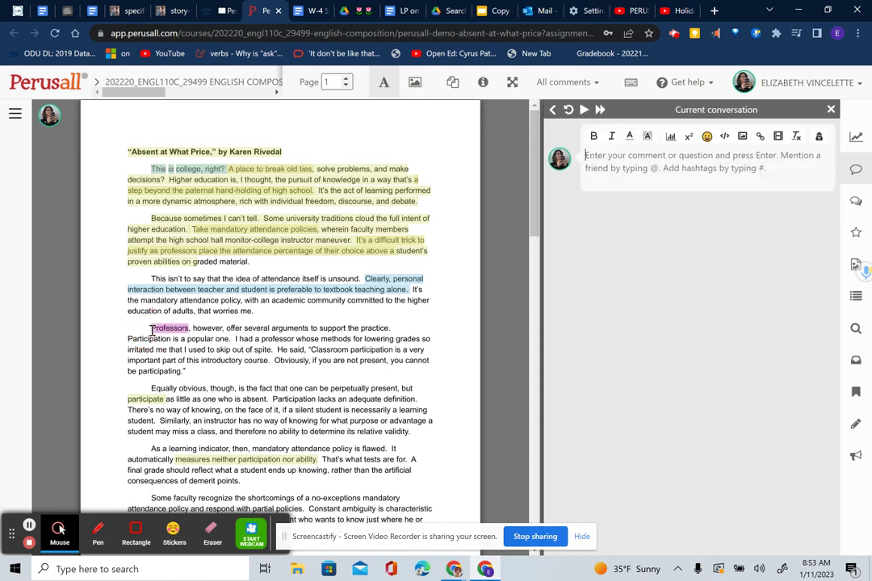
# Draft the comment "I am showing how to type a comment for a professor and how to tag", ending with the instructor's nickname.
pyautogui.write('I')
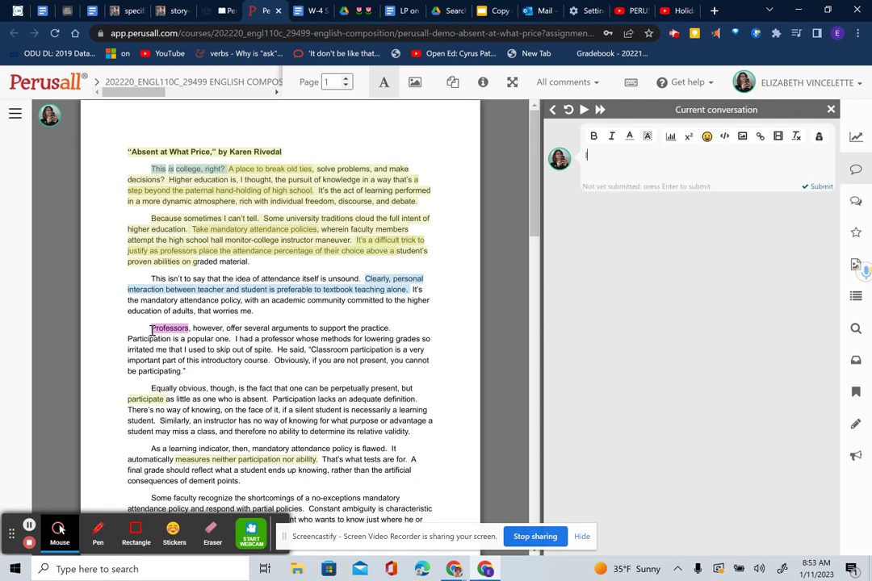
pyautogui.write(' am sharing')
pyautogui.press('BackSpace')
pyautogui.press('BackSpace')
pyautogui.press('BackSpace')
pyautogui.press('BackSpace')
pyautogui.press('BackSpace')
pyautogui.press('BackSpace')
pyautogui.write('howing how to type a comment')
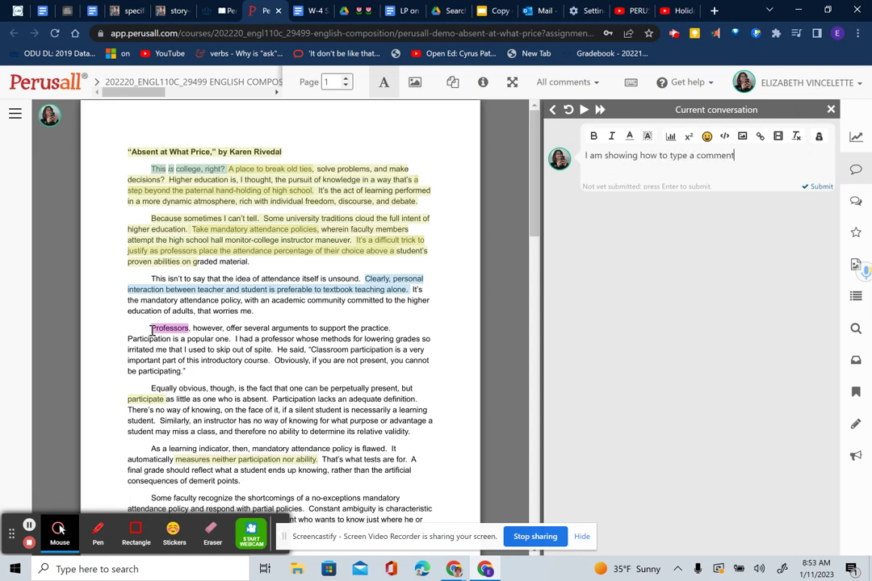
pyautogui.write(' for a professor')
pyautogui.write(' and how to t')
pyautogui.write('ag DrV')
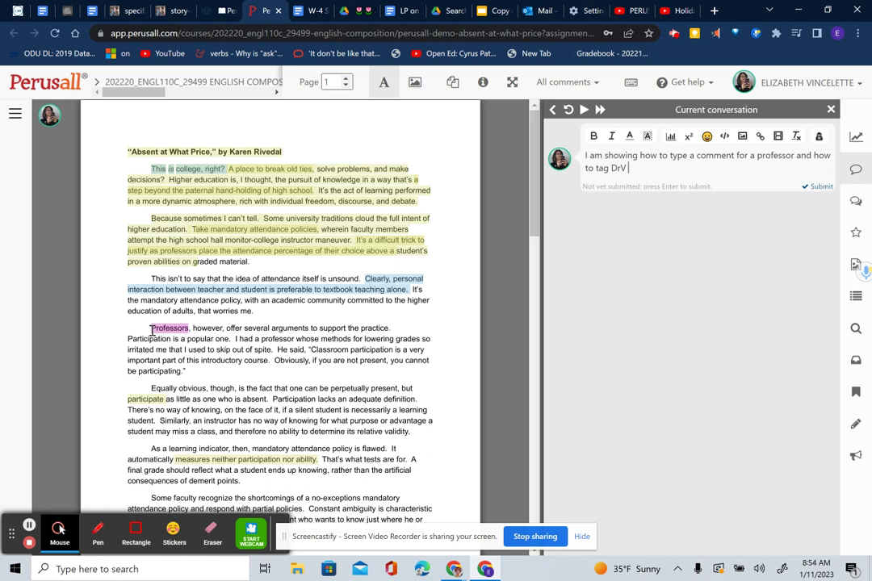
# Try to mention the instructor in the draft comment, looking through the list of people who can be tagged.
pyautogui.write('@')
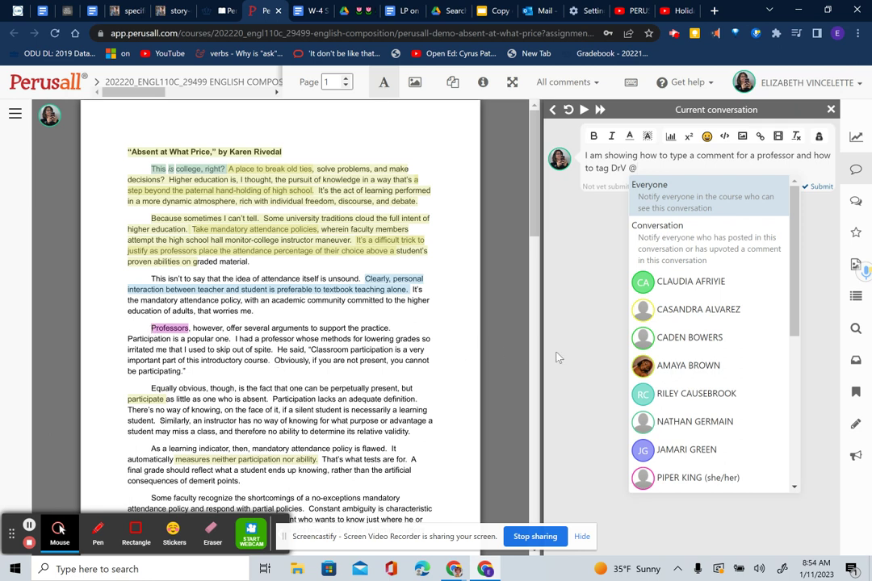
pyautogui.scroll(-1, 699, 326)
pyautogui.scroll(-4, 699, 326)
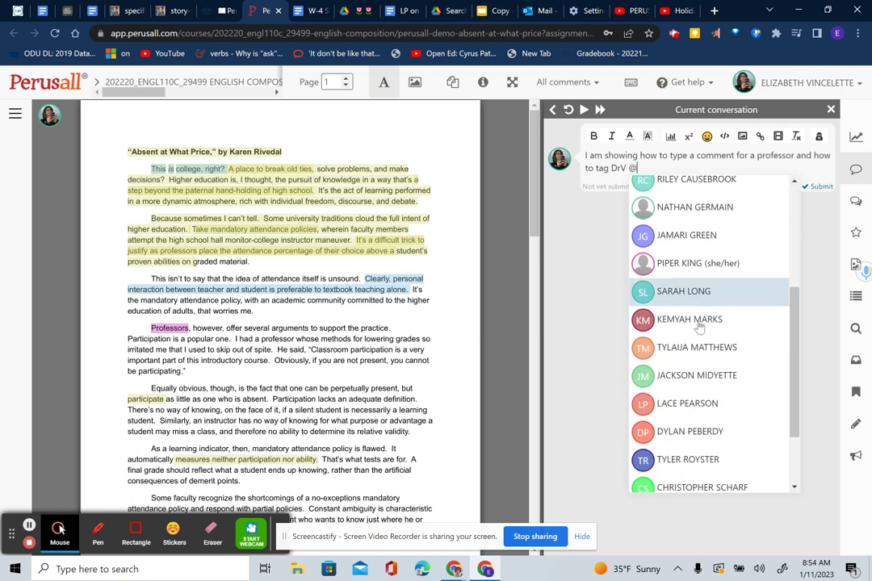
pyautogui.scroll(6, 710, 379)
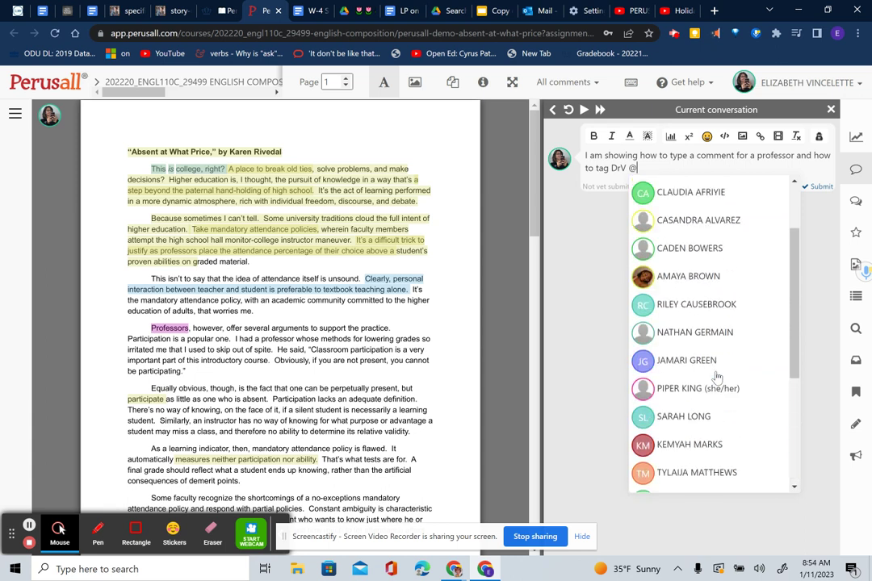
pyautogui.scroll(-5, 724, 363)
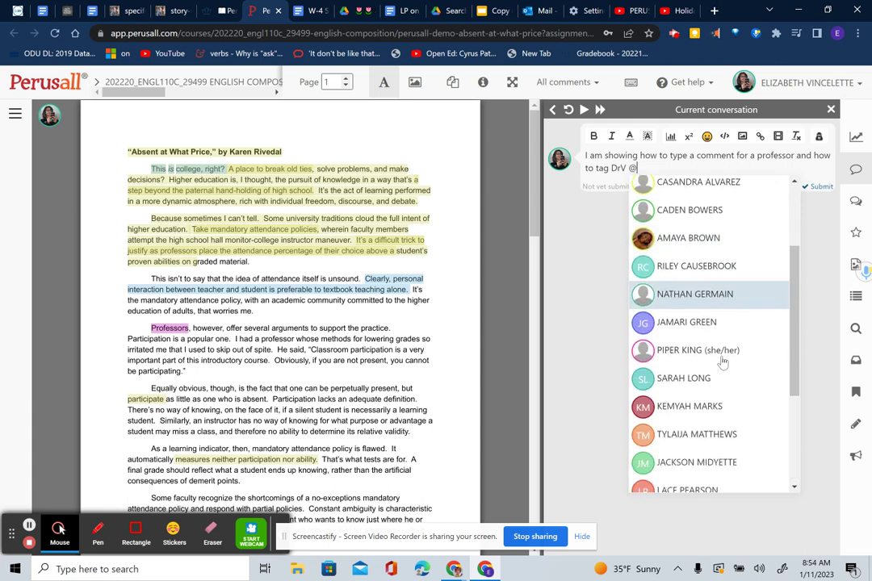
pyautogui.scroll(-3, 724, 363)
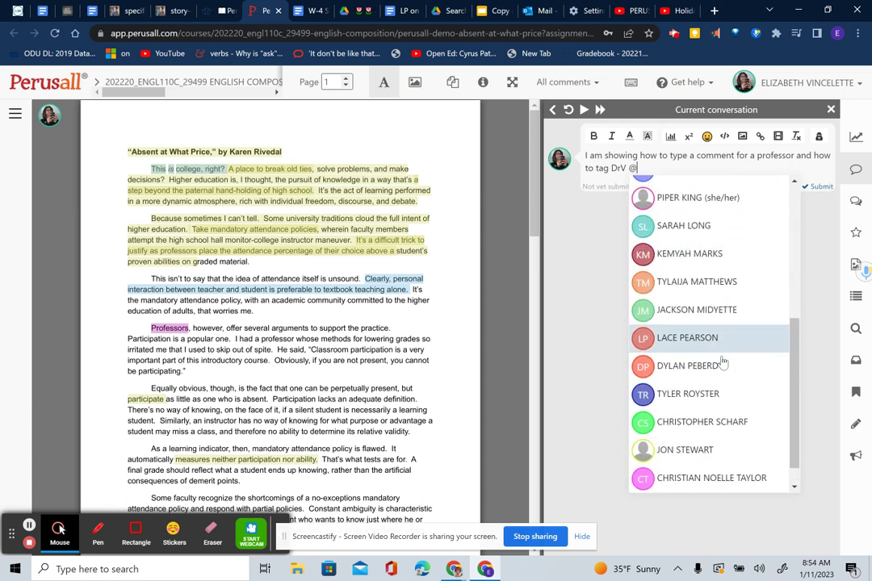
pyautogui.scroll(4, 725, 364)
pyautogui.scroll(3, 724, 364)
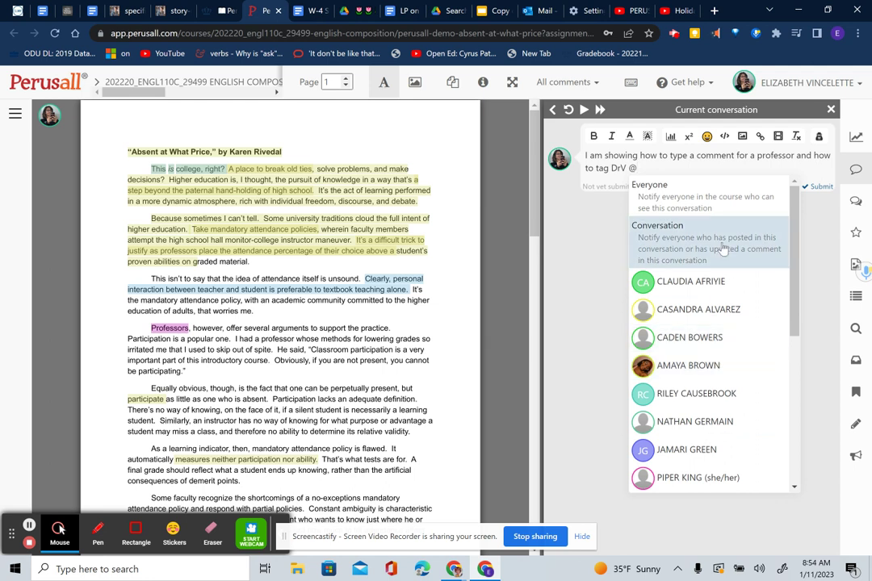
pyautogui.write('v')
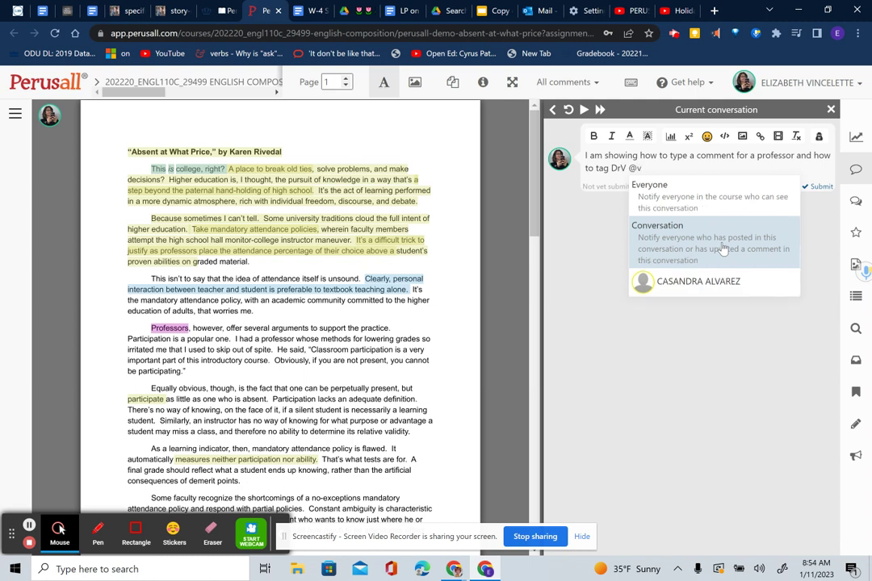
pyautogui.press('BackSpace')
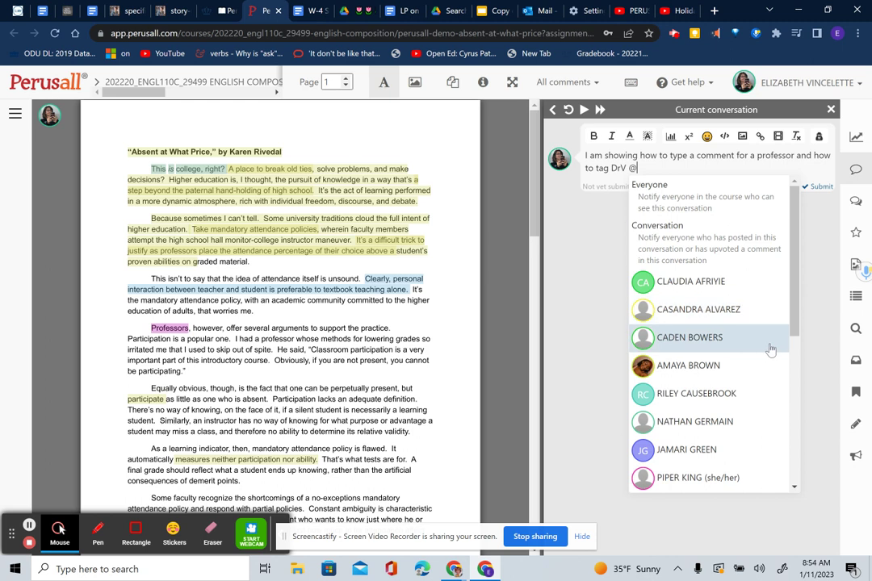
pyautogui.scroll(-4, 774, 349)
pyautogui.scroll(-3, 773, 350)
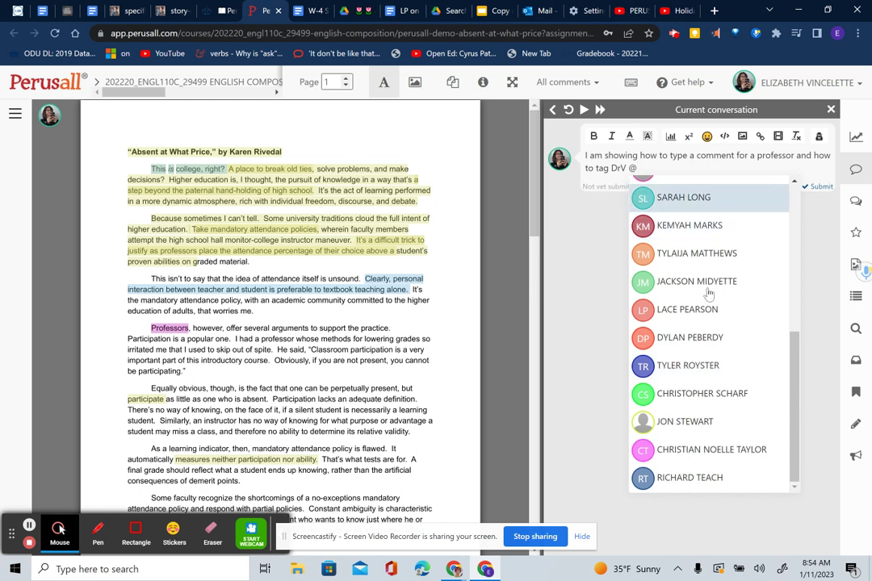
pyautogui.click(602, 275)
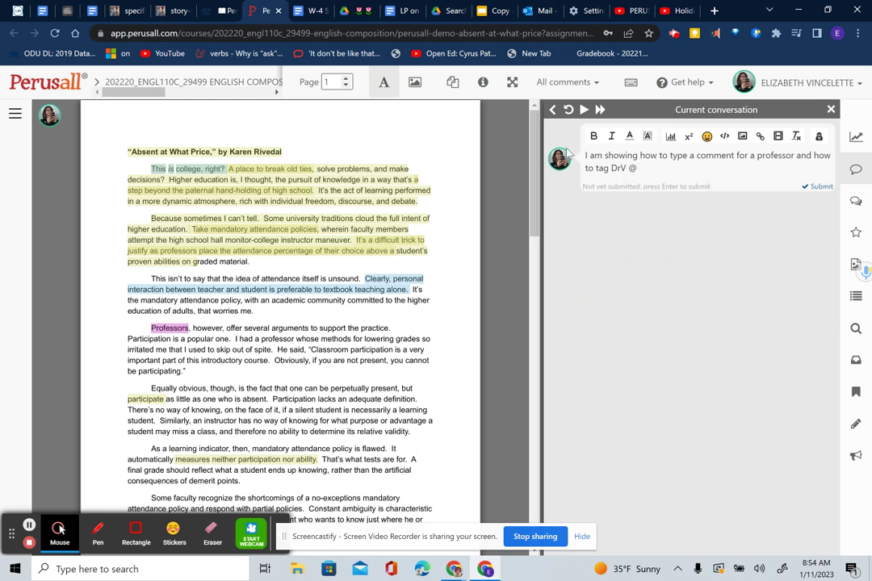
pyautogui.click(641, 168)
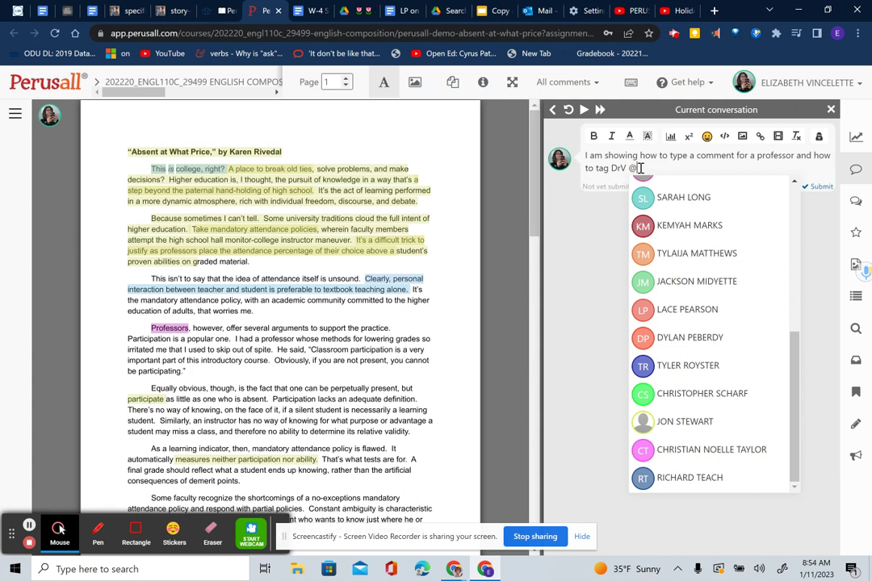
pyautogui.press('BackSpace')
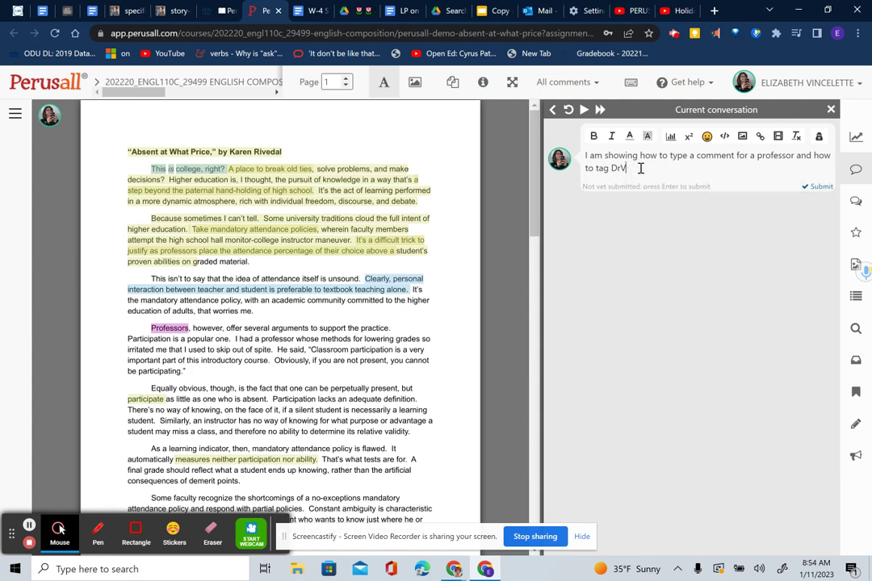
# Submit the drafted comment on the word "Professors" and mark it as a question.
pyautogui.press('Return')
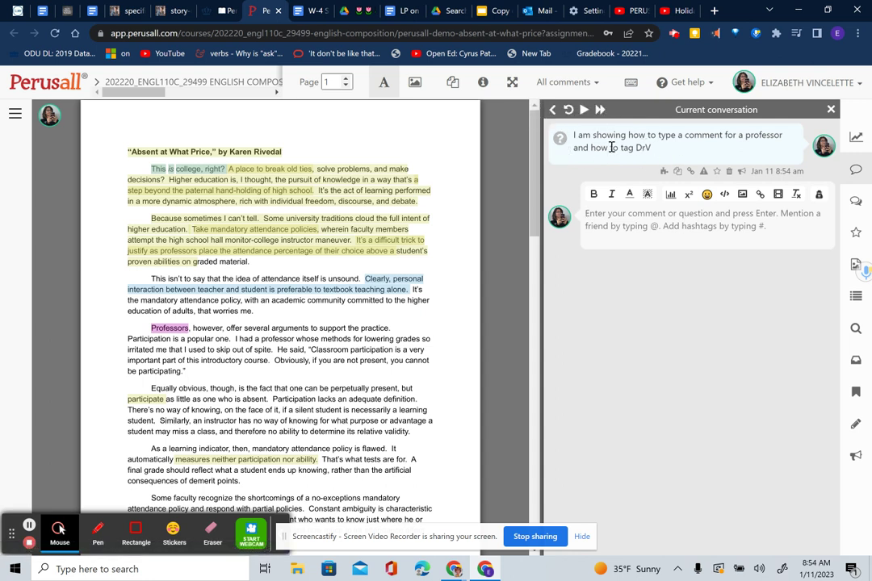
pyautogui.click(563, 141)
# List all conversations and open the page 2 comment beginning "You knowing how to do the work makes it easier".
pyautogui.click(856, 200)
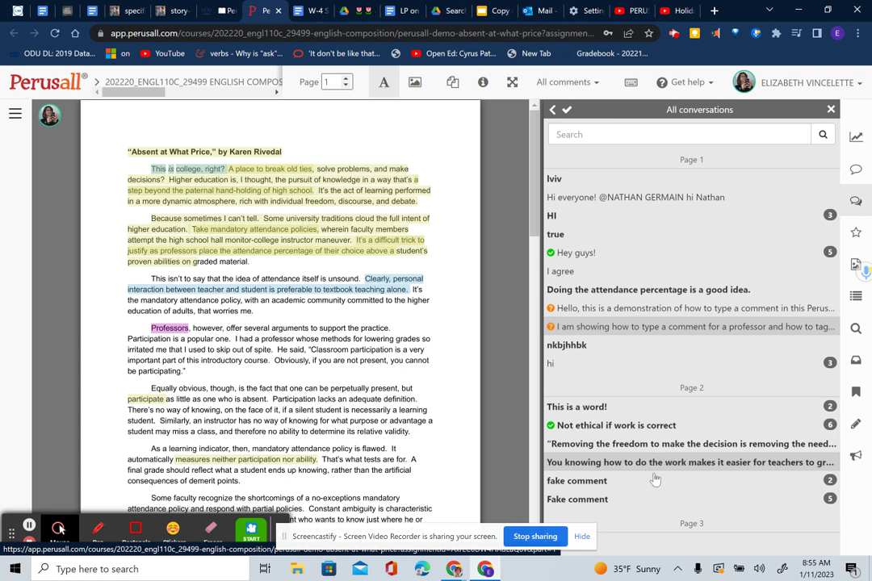
pyautogui.click(716, 465)
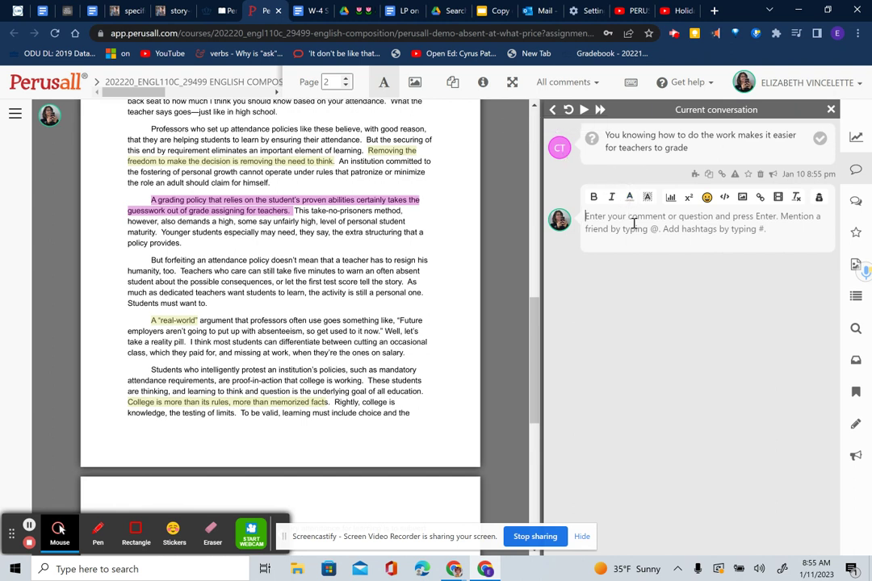
# Mention the author of the "You knowing how to do the work" comment in a reply, choosing the classmate from the list of taggable people.
pyautogui.write('@')
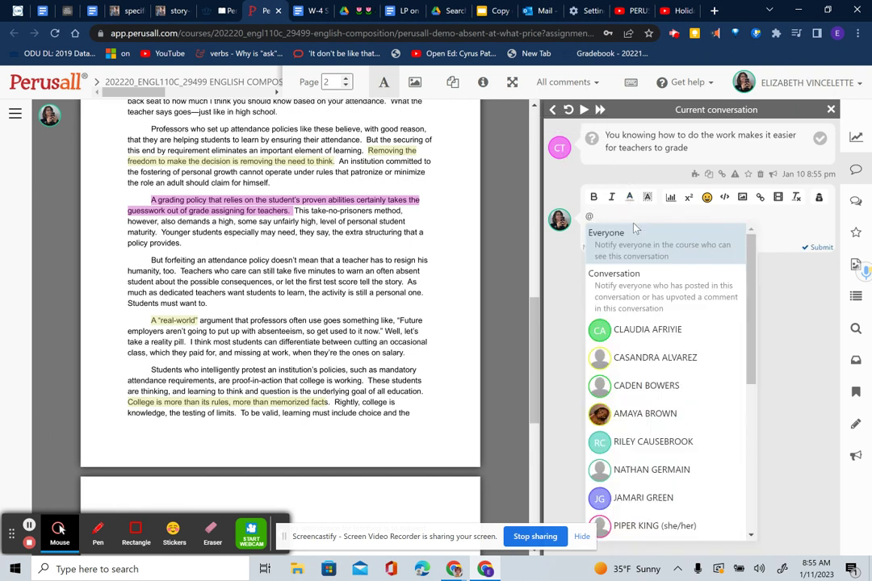
pyautogui.scroll(-2, 678, 388)
pyautogui.scroll(-4, 681, 408)
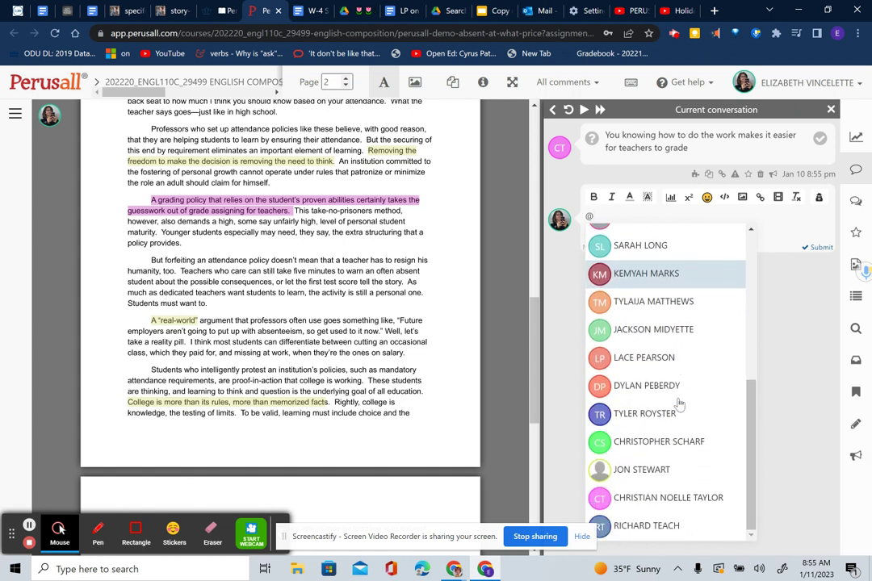
pyautogui.click(686, 496)
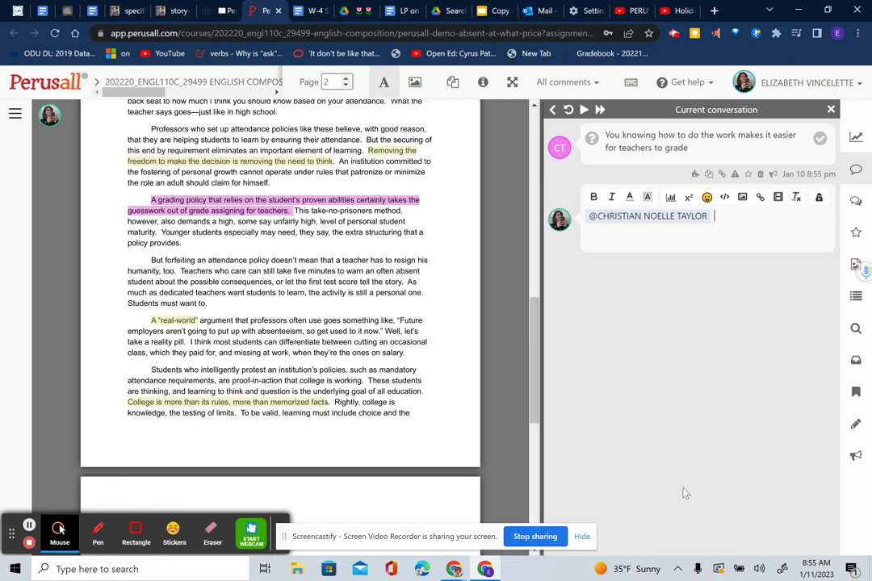
# Greet the tagged classmate by first name, add "I'm making this comment to you for a demonstration video. Thanks!" and submit the reply.
pyautogui.write('Hi Christi')
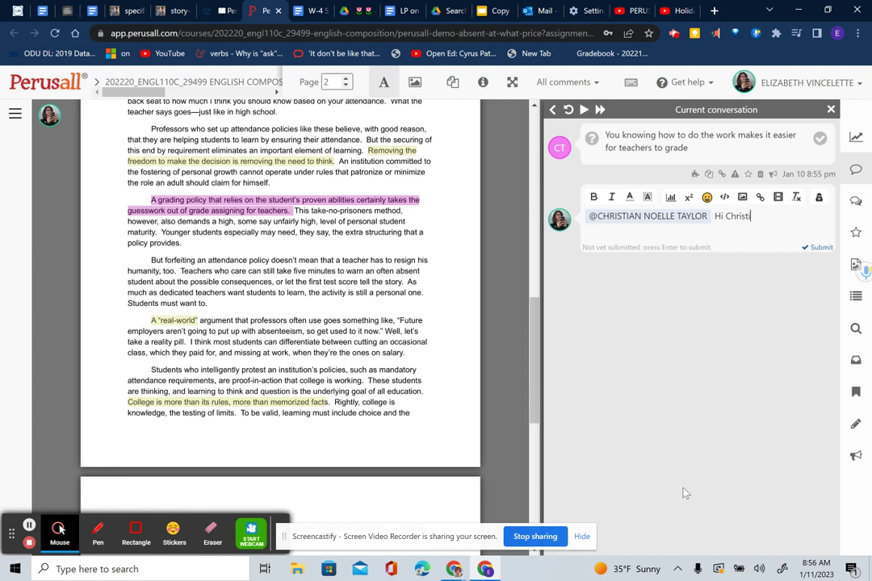
pyautogui.write("an, I'm making this comment to ")
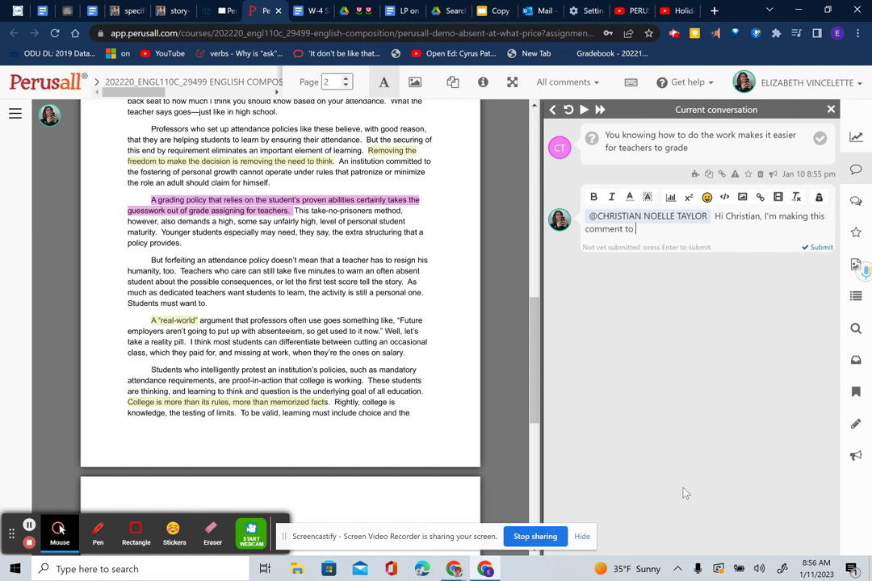
pyautogui.write('you for a demonstration video.')
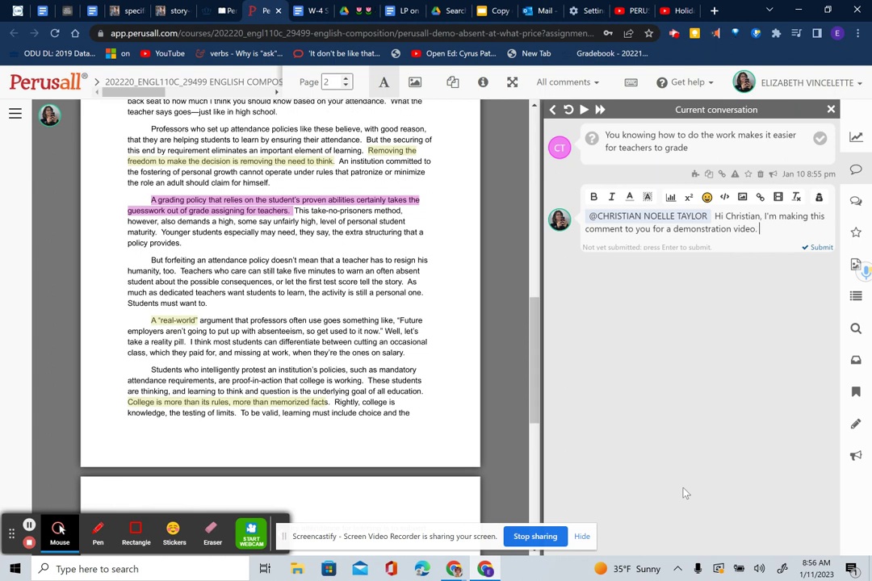
pyautogui.write(' Thanks!')
pyautogui.press('Return')
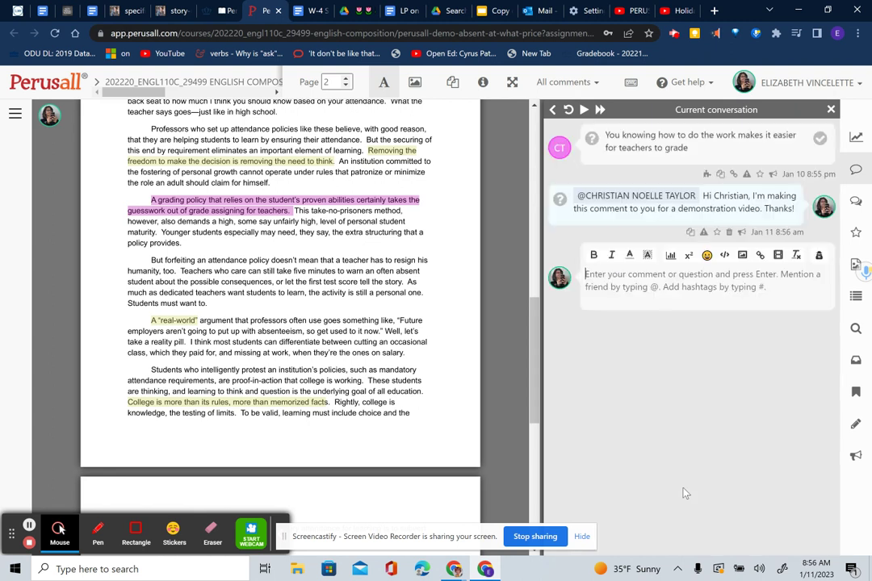
# Look through the reading's notes, current conversation and all conversations views in turn.
pyautogui.click(855, 426)
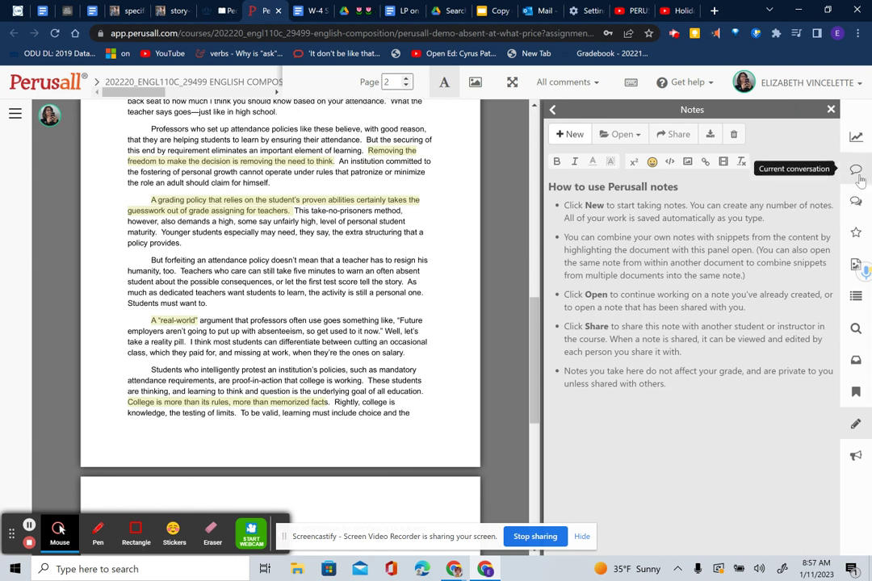
pyautogui.click(858, 172)
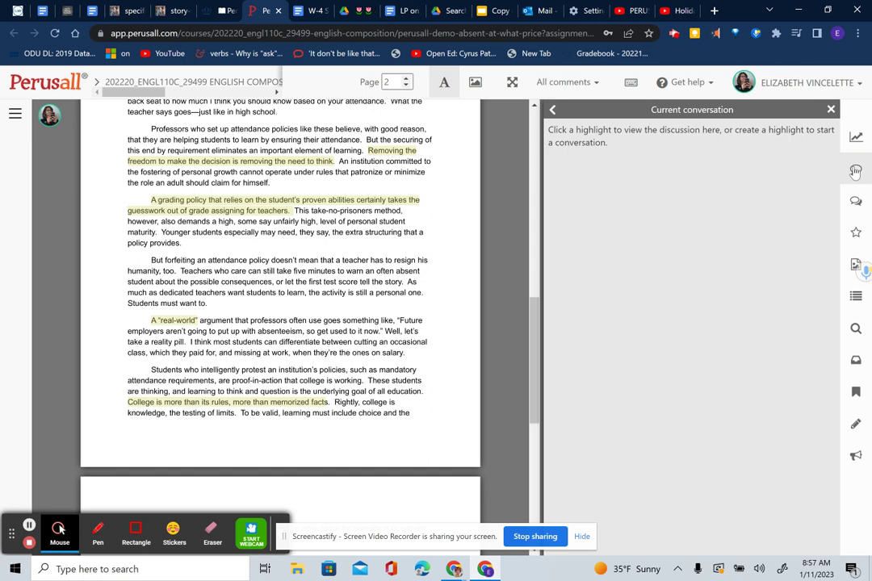
pyautogui.click(858, 202)
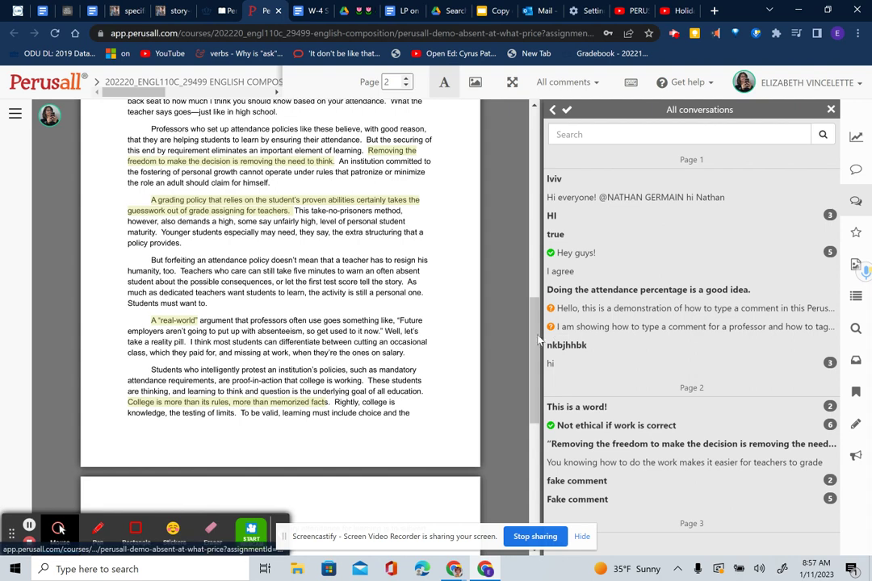
# View the start of page 1 with the conversation list closed, and reopen the list of all conversations.
pyautogui.moveTo(530, 339); pyautogui.dragTo(543, 142)
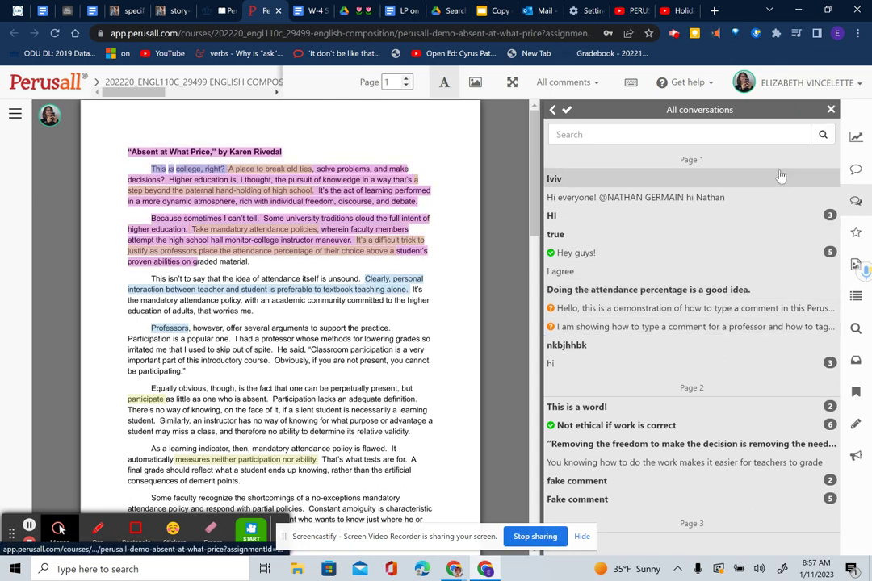
pyautogui.click(831, 109)
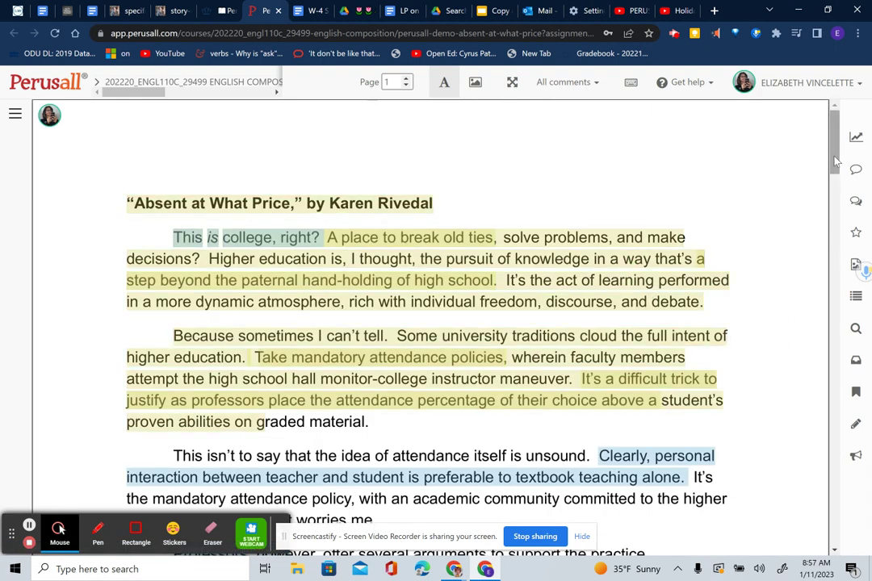
pyautogui.moveTo(835, 161)
pyautogui.mouseDown()
pyautogui.moveTo(845, 323)
pyautogui.moveTo(845, 188)
pyautogui.moveTo(835, 154)
pyautogui.mouseUp()
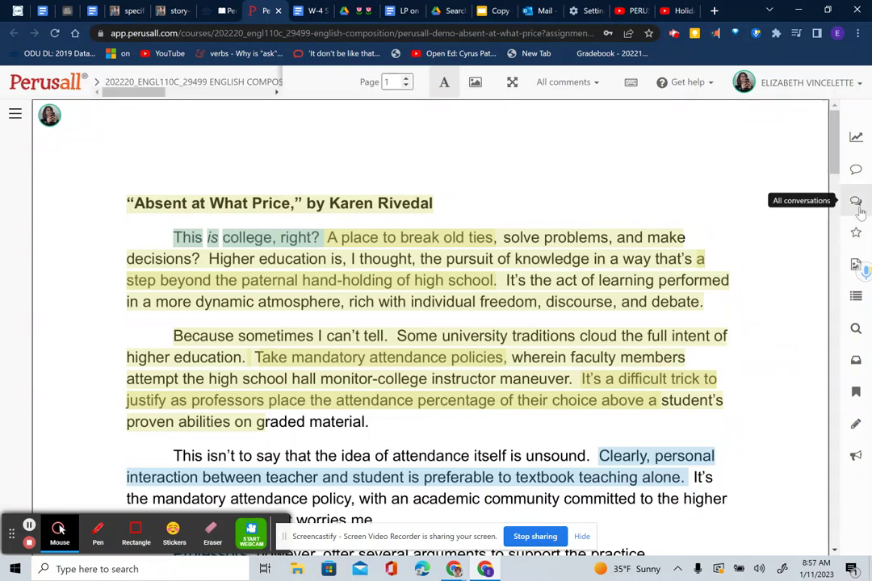
pyautogui.click(859, 207)
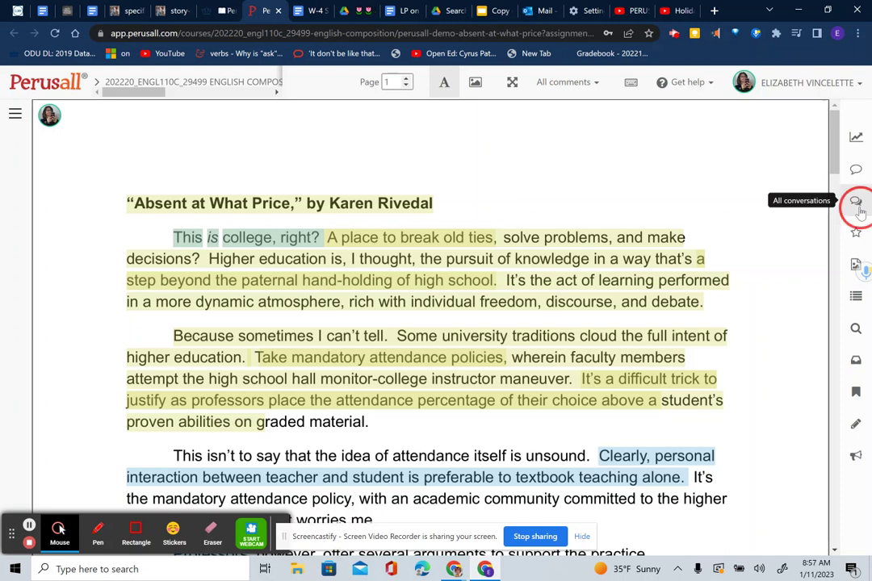